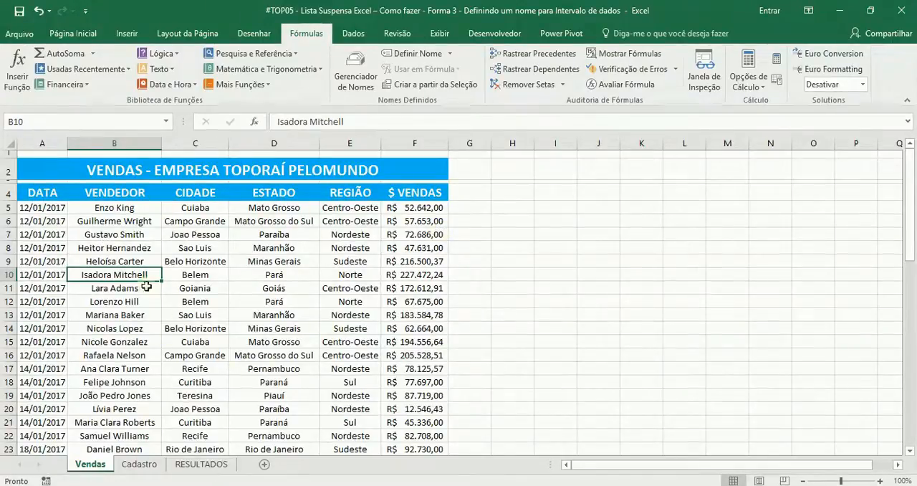
# Review the sales records on the Vendas sheet and the period and seller fields on the RESULTADOS sheet.
pyautogui.scroll(-15, 40, 208)
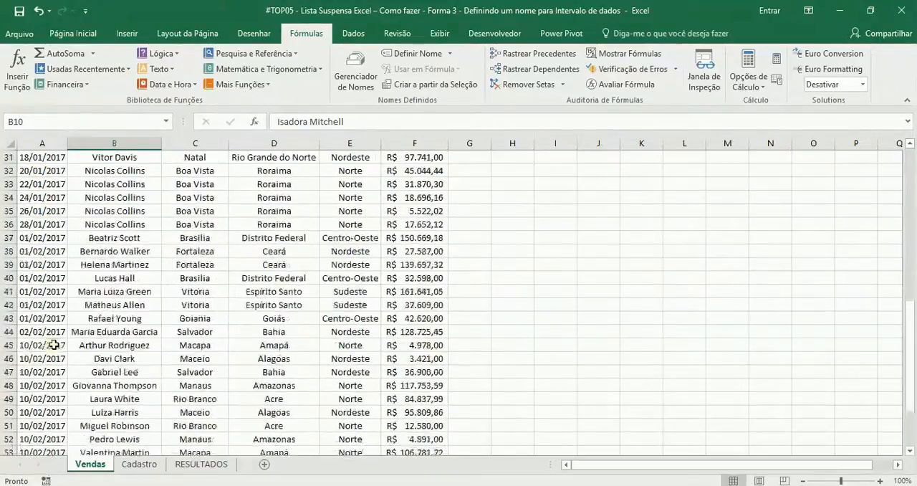
pyautogui.click(185, 465)
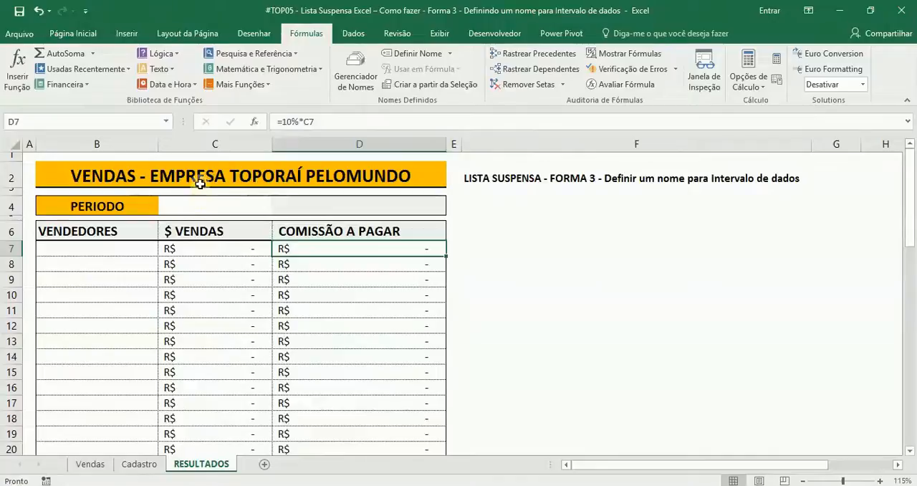
pyautogui.click(194, 205)
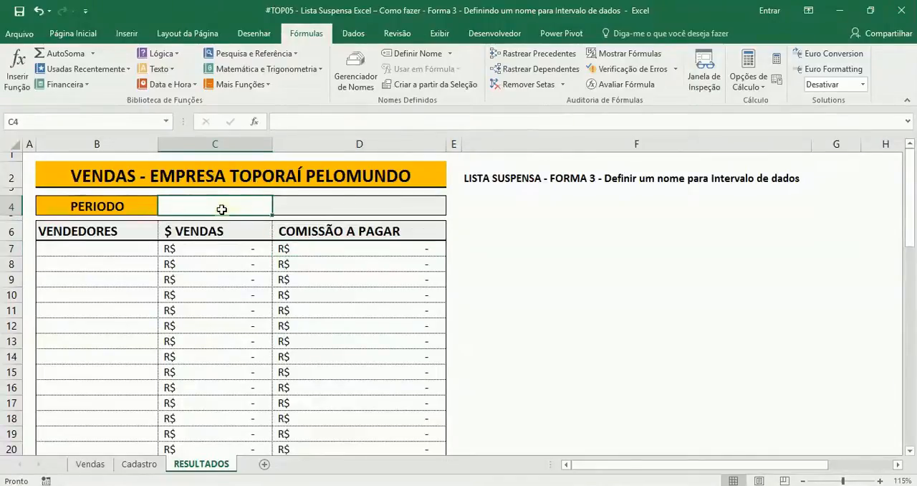
pyautogui.click(126, 252)
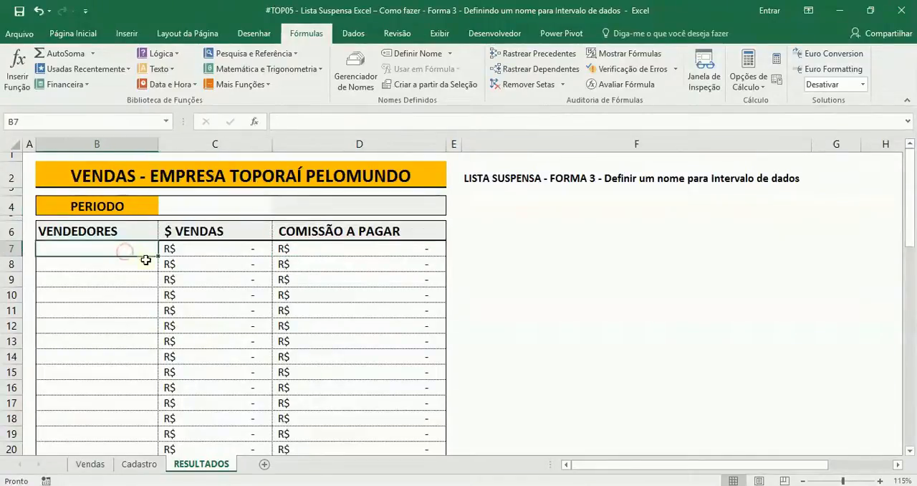
pyautogui.click(129, 311)
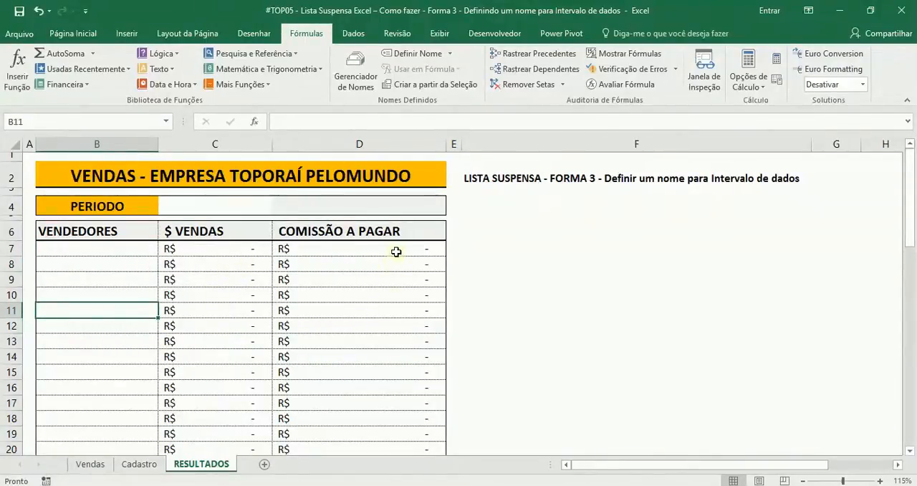
pyautogui.click(91, 464)
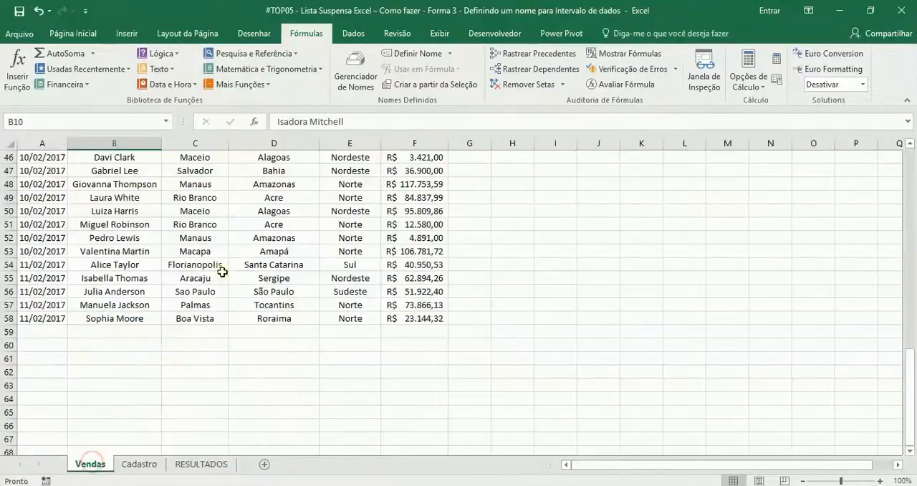
# Examine the commercial partner list and the PERIODO list on the Cadastro sheet.
pyautogui.click(152, 466)
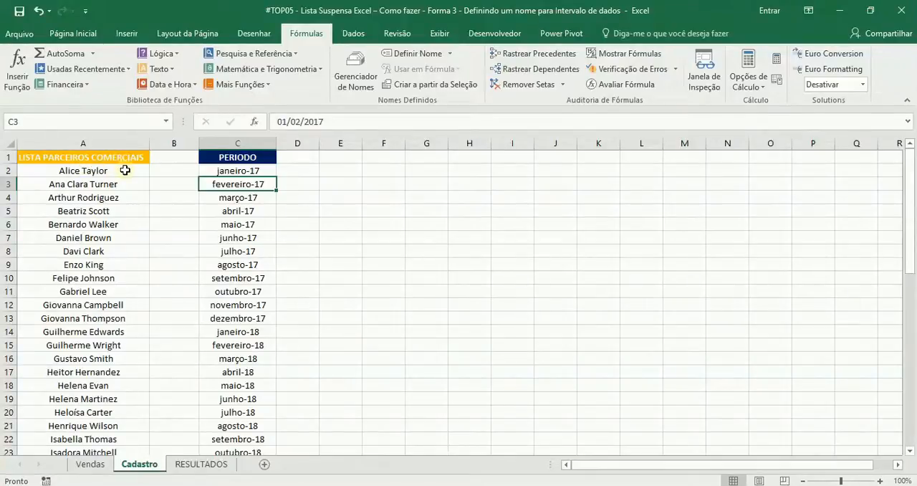
pyautogui.click(124, 170)
pyautogui.click(241, 166)
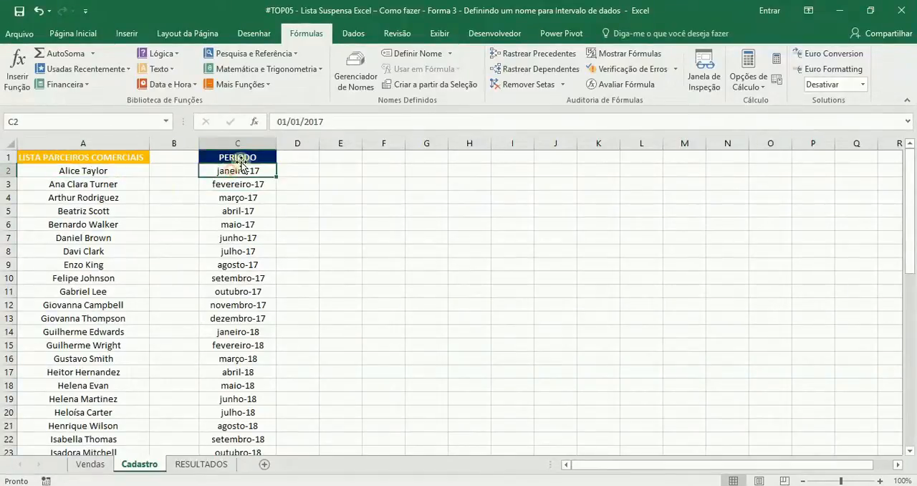
pyautogui.scroll(-1, 253, 365)
pyautogui.scroll(1, 253, 365)
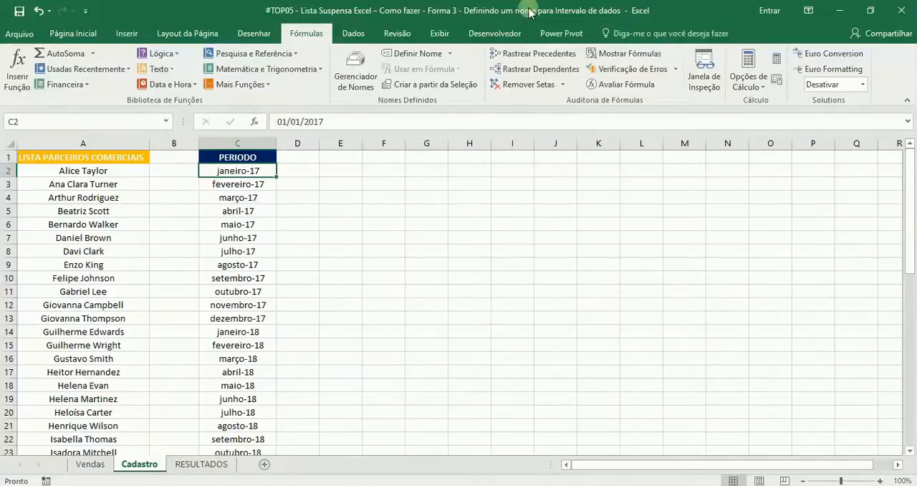
# Select the whole commercial partner list, A2:A52, on the Cadastro sheet without its header.
pyautogui.click(127, 171)
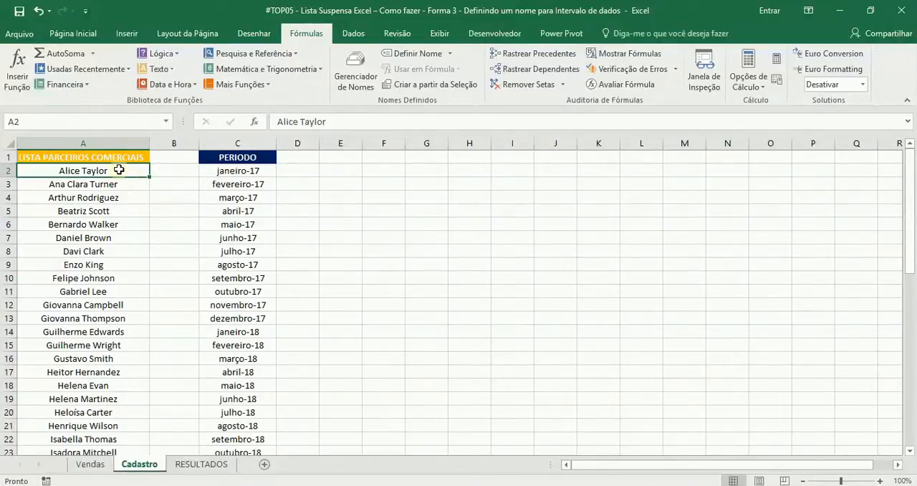
pyautogui.hotkey('ctrl', 'shift', 'Down')
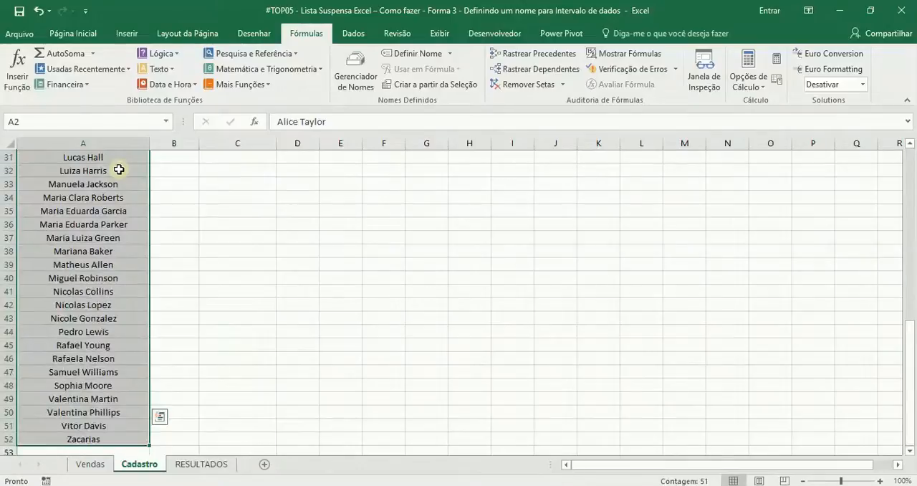
pyautogui.scroll(10, 118, 169)
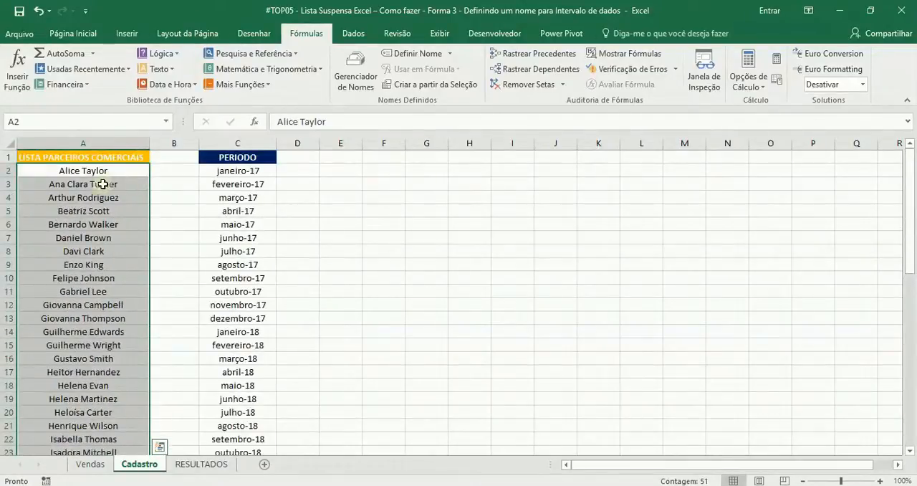
pyautogui.click(125, 121)
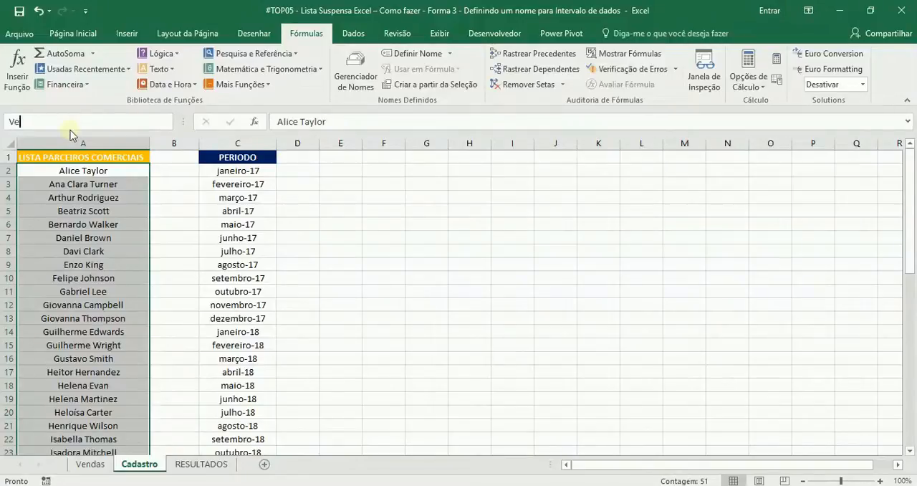
pyautogui.write('Vendedores')
pyautogui.click(90, 124)
pyautogui.press('BackSpace')
pyautogui.click(128, 121)
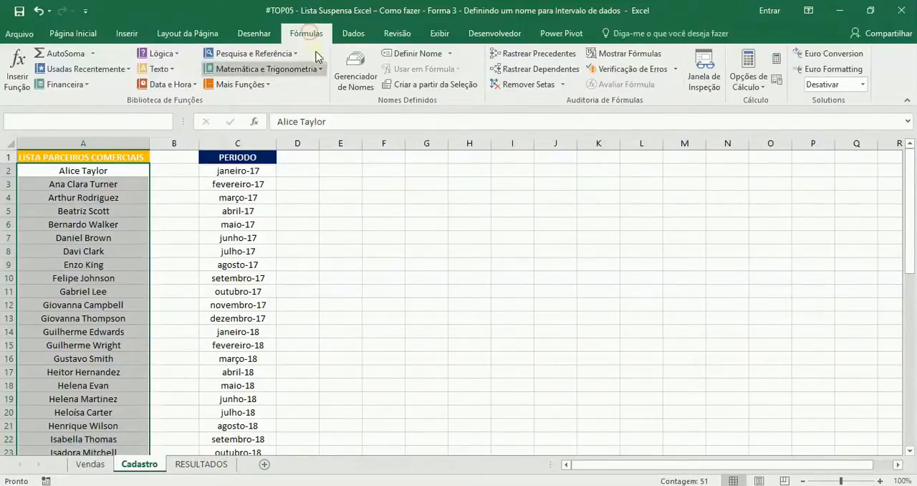
# Define the name Vendedores for the selected partner range A2:A52, with the workbook as its scope.
pyautogui.click(413, 53)
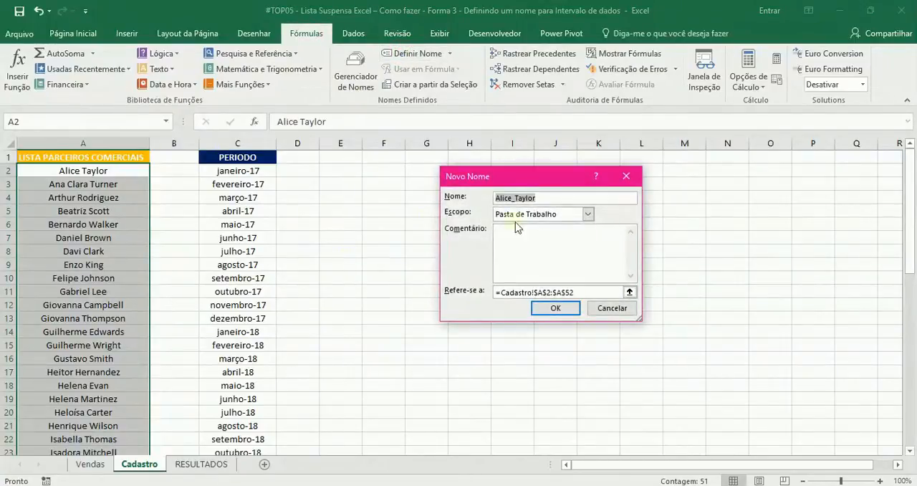
pyautogui.write('Vendedores')
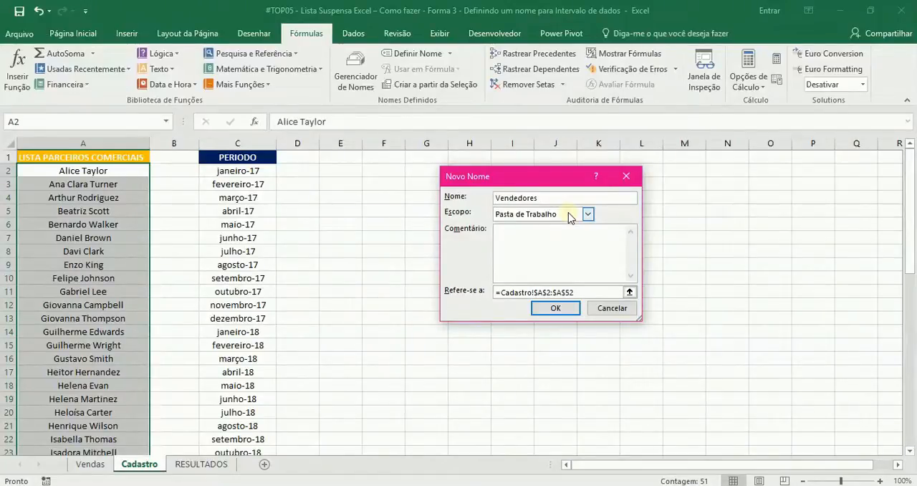
pyautogui.press('Return')
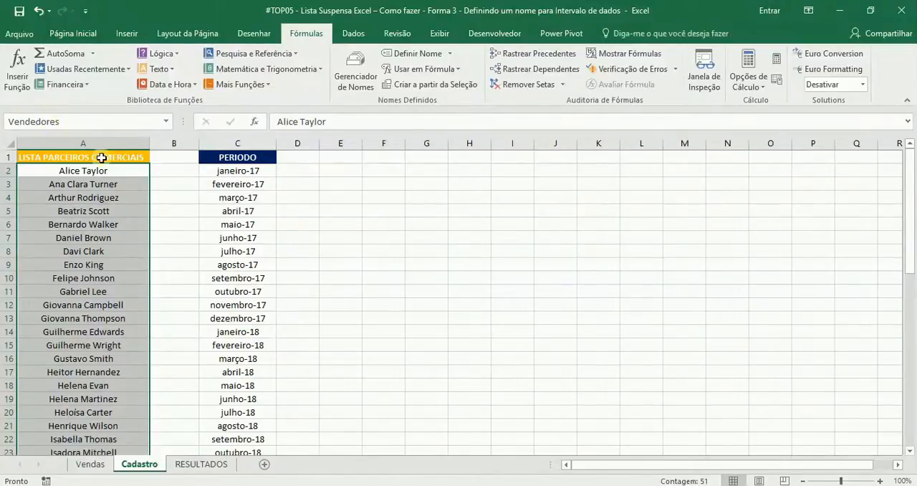
# Reselect the partner list row by row from A2 to A52 to check which range carries the defined name.
pyautogui.click(124, 172)
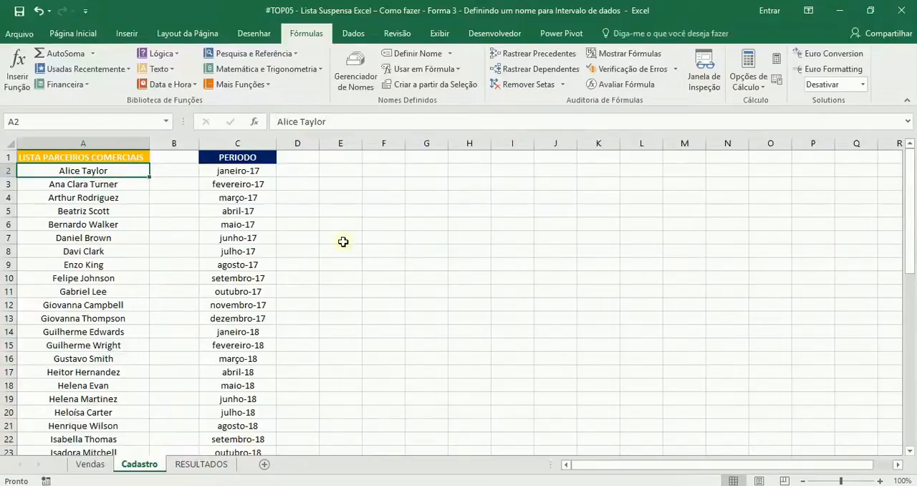
pyautogui.hotkey('shift', 'Down')
pyautogui.hotkey('shift', 'Down')
pyautogui.hotkey('shift', 'Down')
pyautogui.hotkey('shift', 'Down')
pyautogui.hotkey('shift', 'Down')
pyautogui.hotkey('shift', 'Down')
pyautogui.hotkey('shift', 'Down')
pyautogui.hotkey('shift', 'Down')
pyautogui.hotkey('shift', 'Down')
pyautogui.hotkey('shift', 'Down')
pyautogui.hotkey('shift', 'Down')
pyautogui.hotkey('shift', 'Down')
pyautogui.hotkey('shift', 'Down')
pyautogui.hotkey('shift', 'Down')
pyautogui.hotkey('shift', 'Down')
pyautogui.hotkey('shift', 'Down')
pyautogui.hotkey('shift', 'Down')
pyautogui.hotkey('shift', 'Down')
pyautogui.hotkey('shift', 'Down')
pyautogui.hotkey('shift', 'Down')
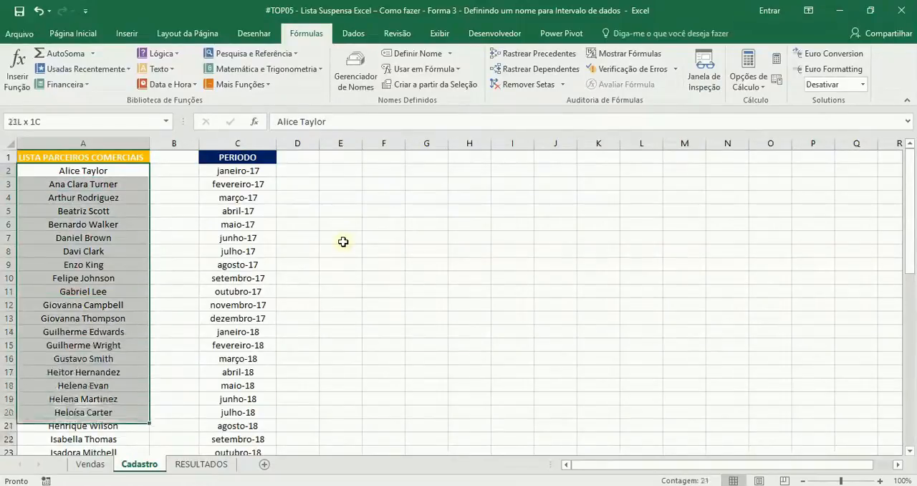
pyautogui.hotkey('shift', 'Down')
pyautogui.hotkey('shift', 'Down')
pyautogui.hotkey('shift', 'Down')
pyautogui.hotkey('shift', 'Down')
pyautogui.hotkey('shift', 'Down')
pyautogui.hotkey('shift', 'Down')
pyautogui.hotkey('shift', 'Down')
pyautogui.hotkey('shift', 'Down')
pyautogui.hotkey('shift', 'Down')
pyautogui.hotkey('shift', 'Down')
pyautogui.hotkey('shift', 'Down')
pyautogui.hotkey('shift', 'Down')
pyautogui.hotkey('shift', 'Down')
pyautogui.hotkey('shift', 'Down')
pyautogui.hotkey('shift', 'Down')
pyautogui.hotkey('shift', 'Down')
pyautogui.hotkey('shift', 'Down')
pyautogui.hotkey('shift', 'Down')
pyautogui.hotkey('shift', 'Down')
pyautogui.hotkey('shift', 'Down')
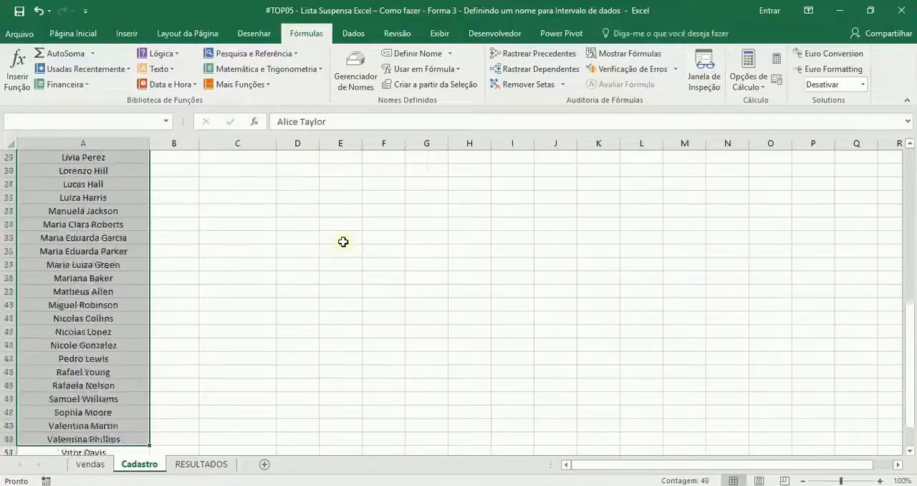
pyautogui.hotkey('shift', 'Up')
pyautogui.hotkey('shift', 'Up')
pyautogui.hotkey('shift', 'Up')
pyautogui.hotkey('shift', 'Up')
pyautogui.hotkey('shift', 'Up')
pyautogui.hotkey('shift', 'Up')
pyautogui.hotkey('shift', 'Up')
pyautogui.hotkey('shift', 'Up')
pyautogui.hotkey('shift', 'Up')
pyautogui.hotkey('shift', 'Up')
pyautogui.hotkey('shift', 'Up')
pyautogui.hotkey('shift', 'Down')
pyautogui.hotkey('shift', 'Down')
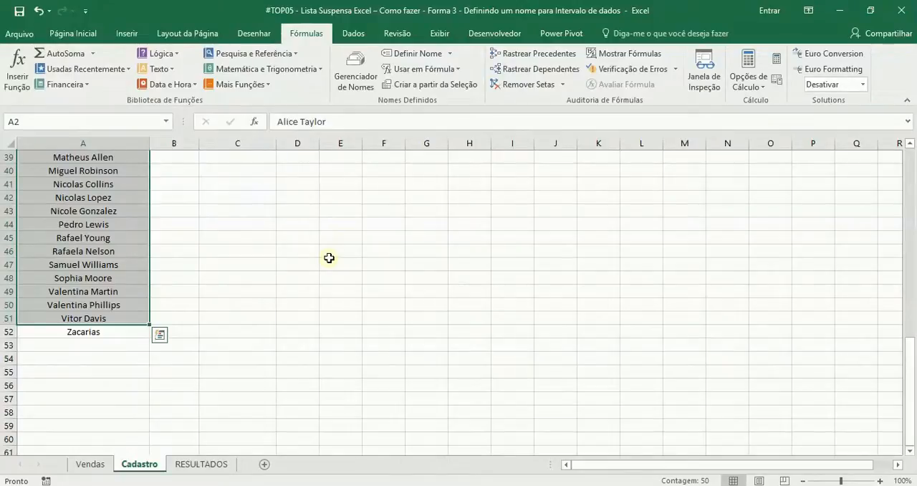
pyautogui.hotkey('shift', 'Down')
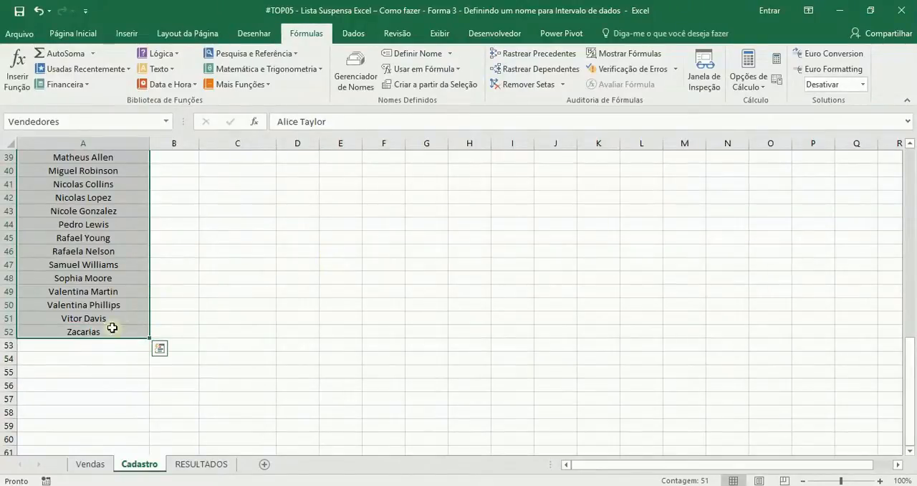
pyautogui.scroll(13, 158, 280)
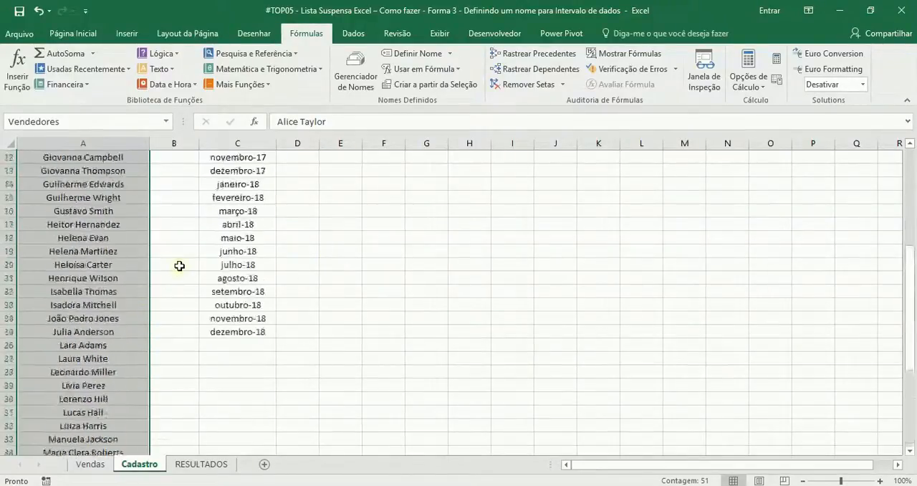
# Name the list of months in C2:C25 on the Cadastro sheet Periodo.
pyautogui.click(258, 171)
pyautogui.moveTo(249, 187); pyautogui.dragTo(240, 438)
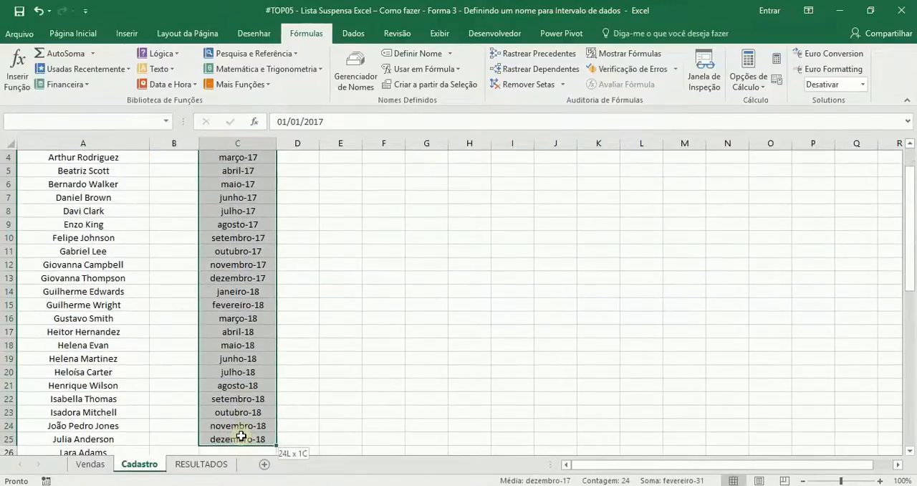
pyautogui.click(115, 120)
pyautogui.write('P')
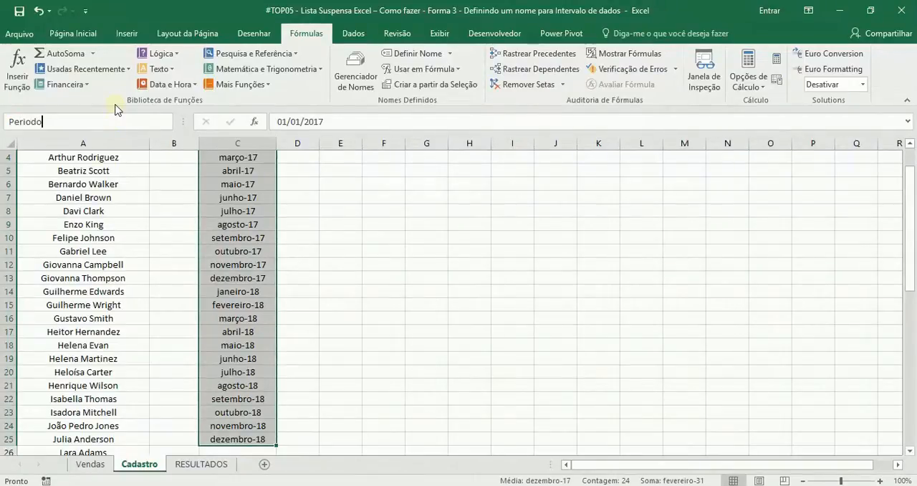
pyautogui.write('eriodo')
pyautogui.press('Return')
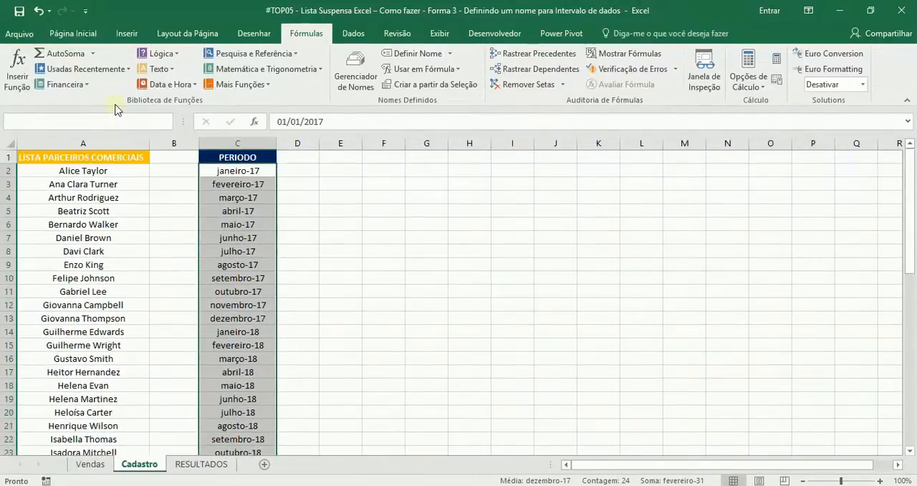
# Review the ranges behind the names Periodo and Vendedores in the Name Manager, then close it and deselect the list.
pyautogui.click(354, 69)
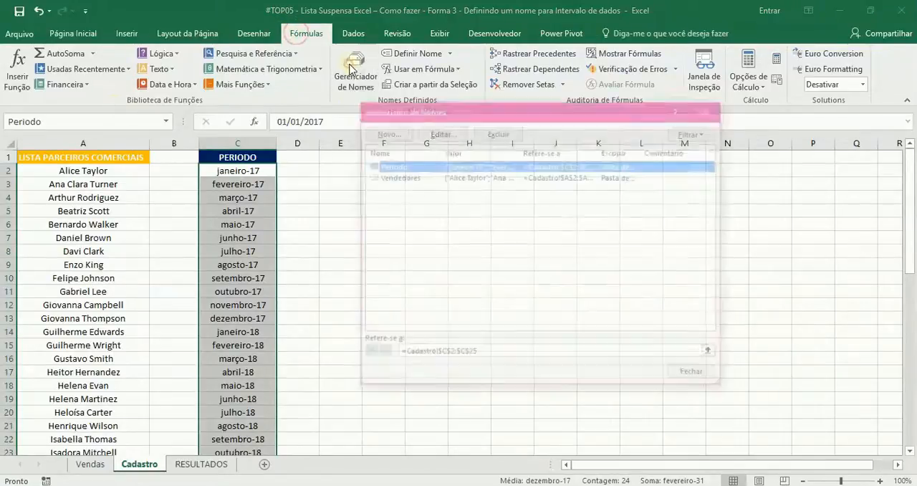
pyautogui.click(397, 179)
pyautogui.click(398, 165)
pyautogui.click(400, 176)
pyautogui.click(398, 167)
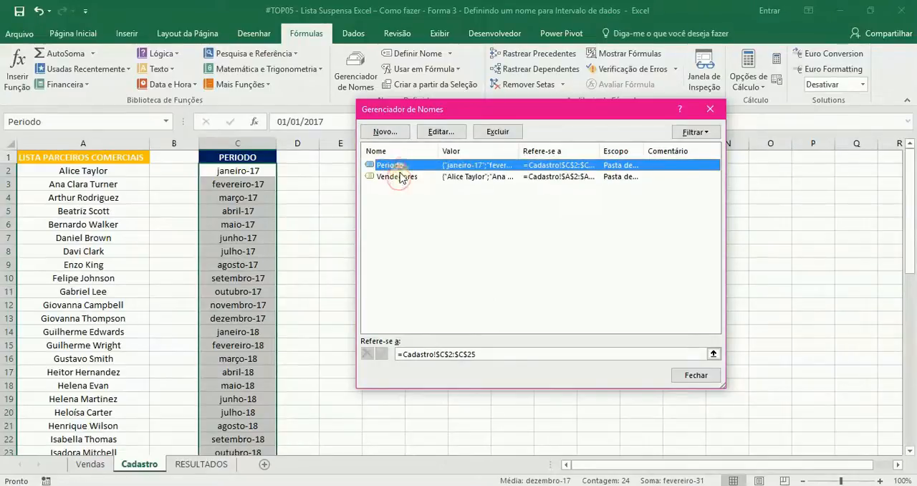
pyautogui.click(701, 377)
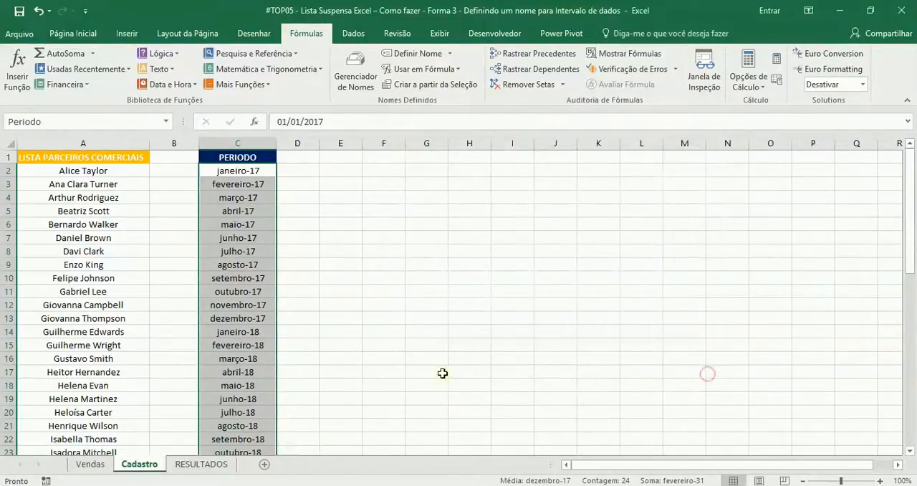
pyautogui.click(187, 280)
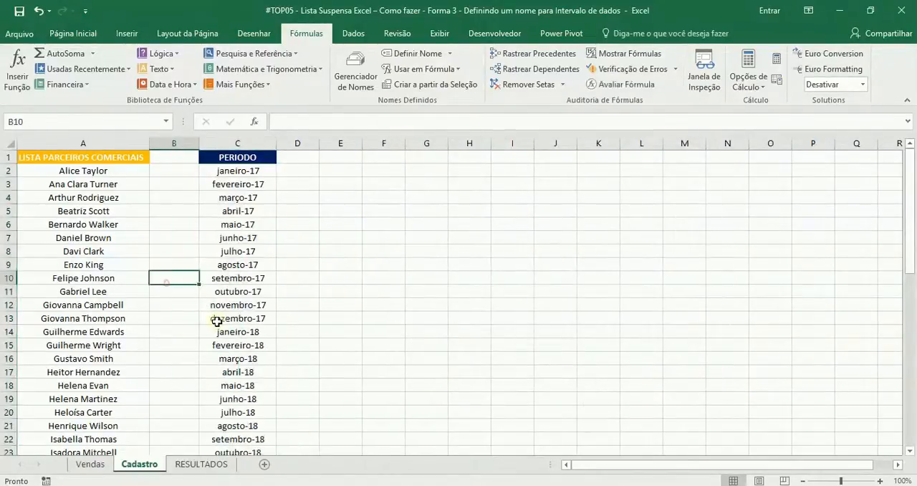
# Restrict period cell C4 on the RESULTADOS sheet to a drop-down list that uses =Periodo as its source.
pyautogui.click(197, 463)
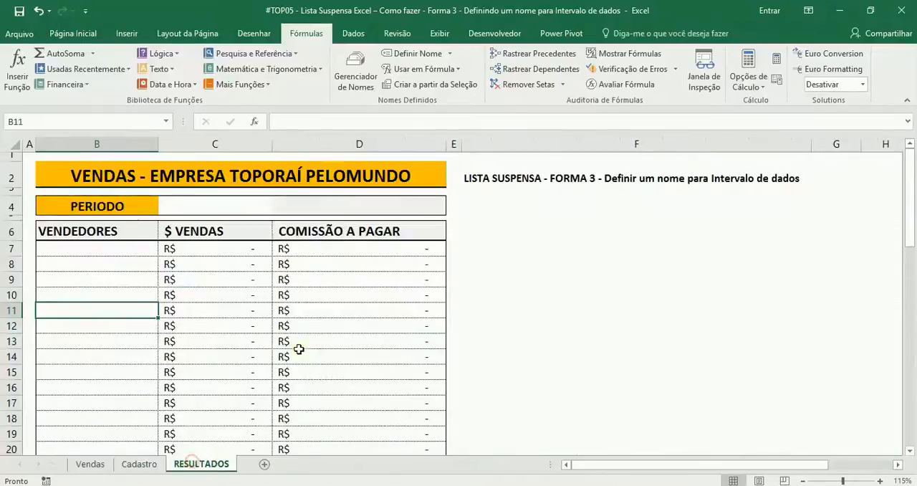
pyautogui.click(199, 206)
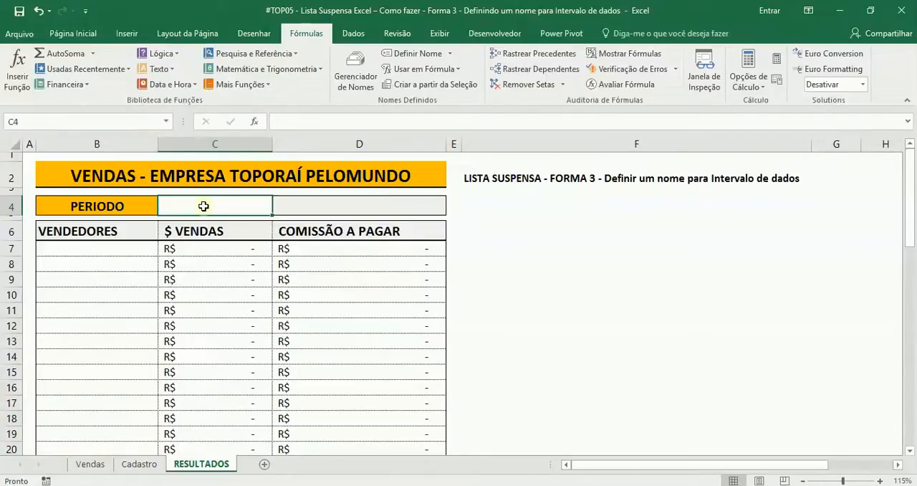
pyautogui.click(219, 204)
pyautogui.click(352, 34)
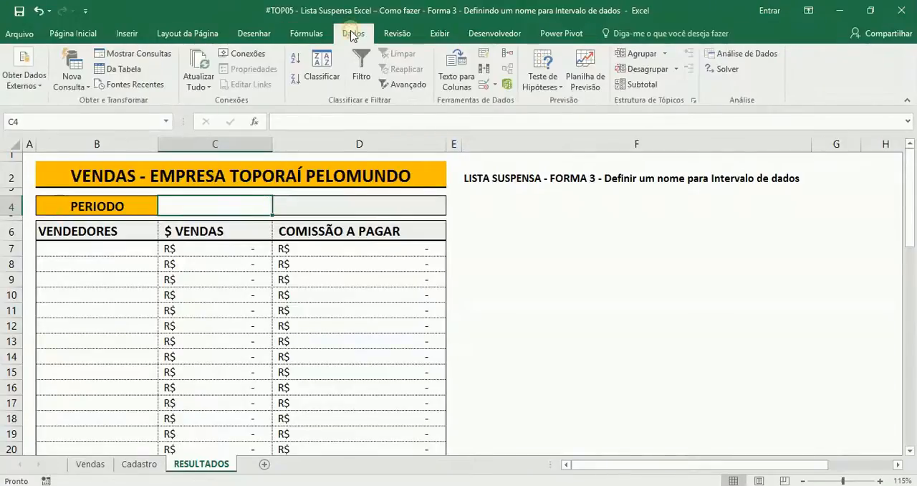
pyautogui.click(481, 86)
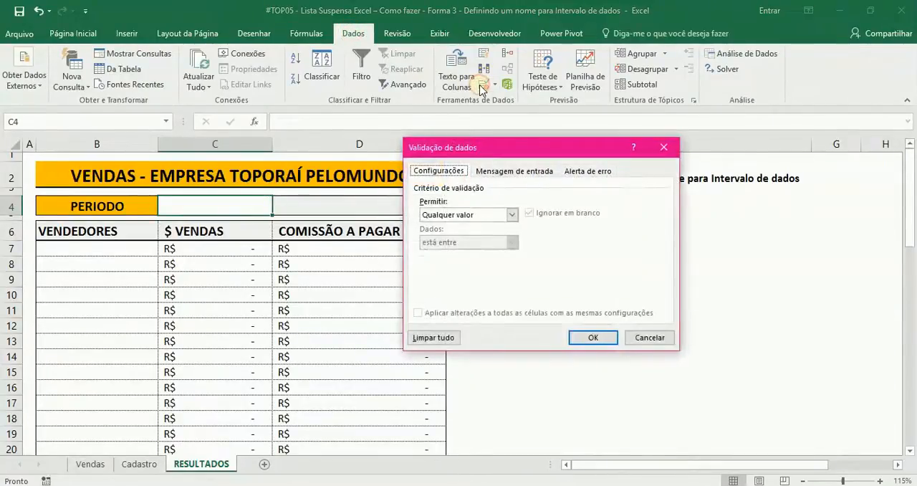
pyautogui.click(439, 215)
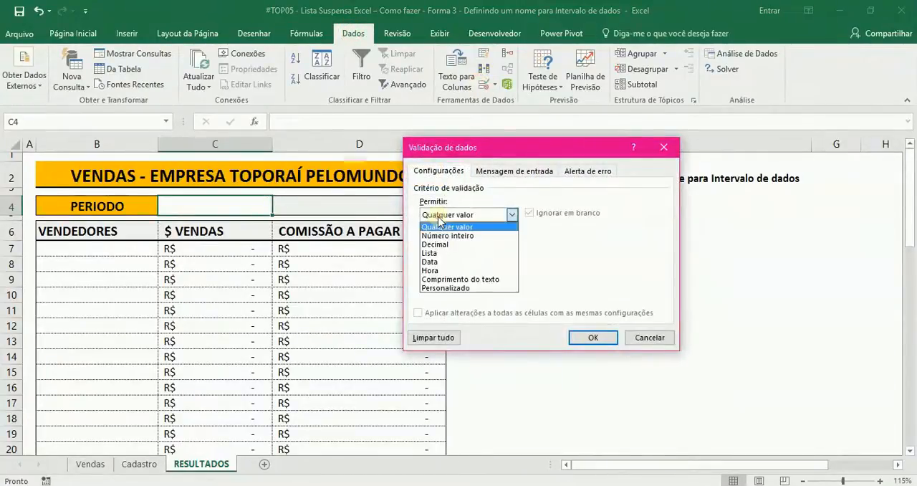
pyautogui.click(433, 253)
pyautogui.click(436, 268)
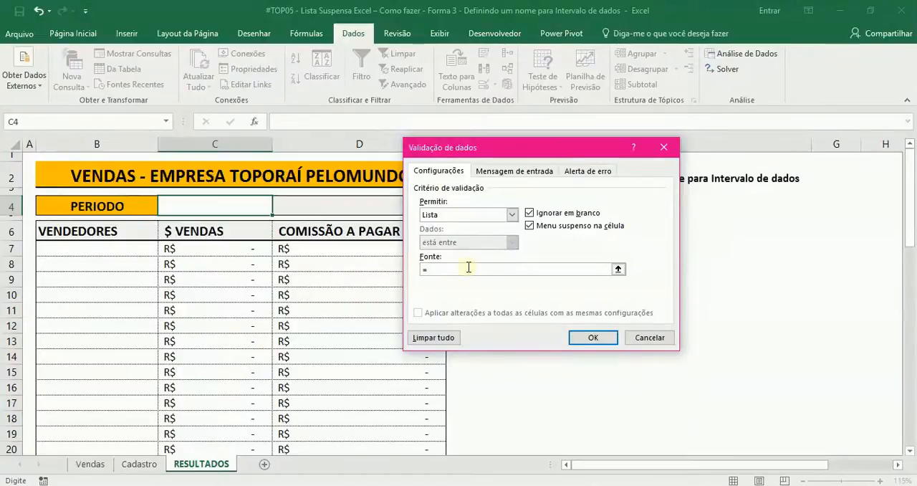
pyautogui.press('F3')
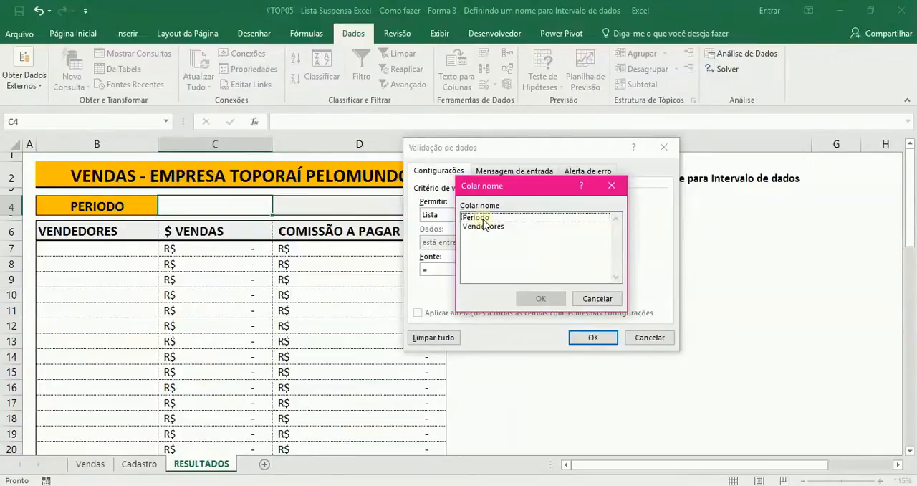
pyautogui.click(485, 222)
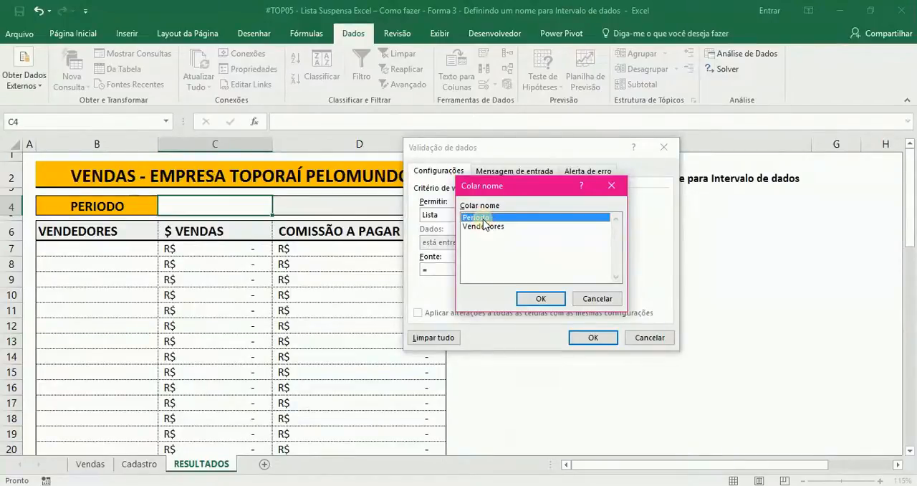
pyautogui.click(542, 297)
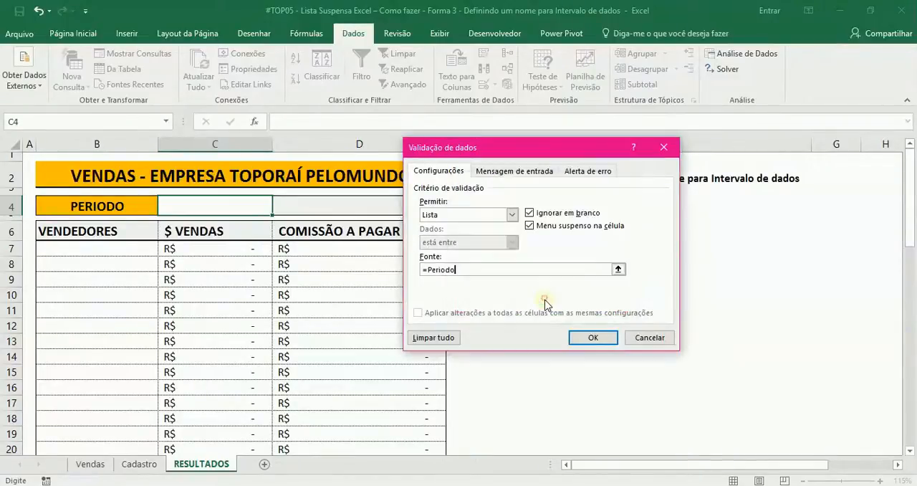
pyautogui.click(592, 339)
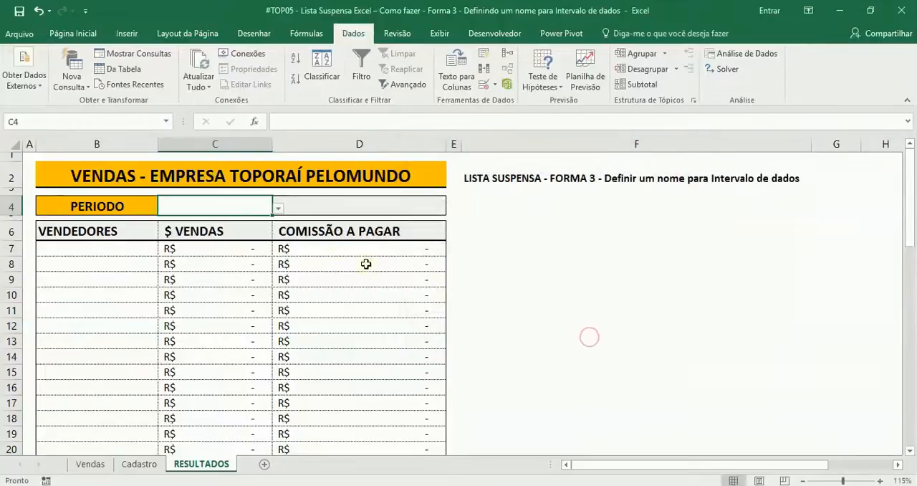
# Open the period drop-down in C4 to check the months it offers.
pyautogui.click(279, 208)
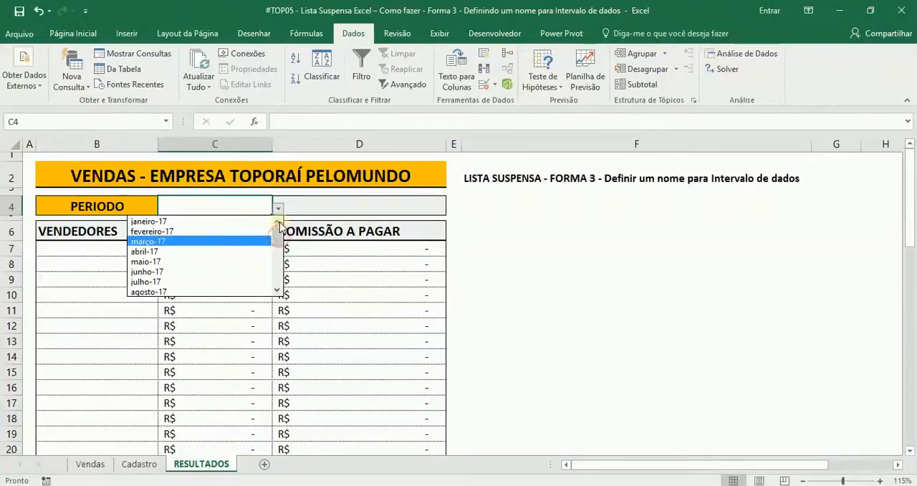
pyautogui.moveTo(277, 225)
pyautogui.mouseDown()
pyautogui.moveTo(280, 284)
pyautogui.moveTo(276, 222)
pyautogui.mouseUp()
pyautogui.click(277, 207)
# Restrict the VENDEDORES cells B7:B56 to a drop-down list that uses =vendedores as its source.
pyautogui.click(132, 252)
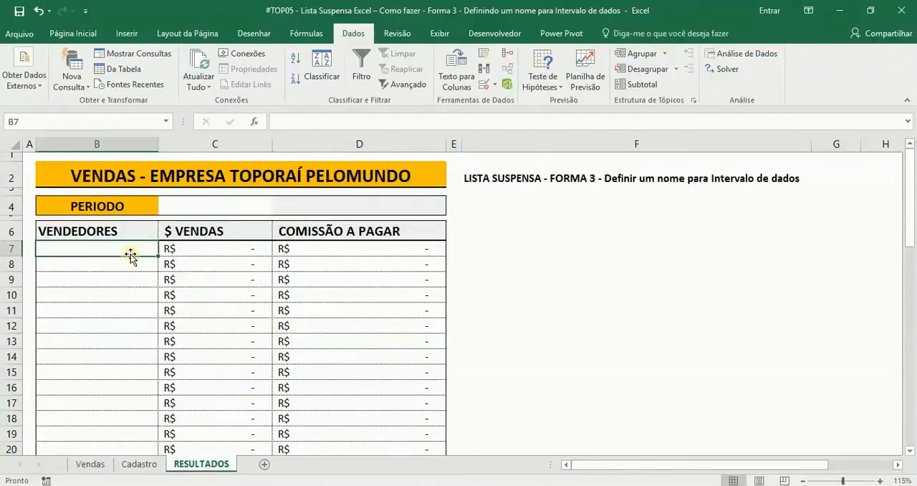
pyautogui.hotkey('shift', 'Down')
pyautogui.hotkey('shift', 'Down')
pyautogui.hotkey('shift', 'Down')
pyautogui.hotkey('shift', 'Down')
pyautogui.hotkey('shift', 'Down')
pyautogui.hotkey('shift', 'Down')
pyautogui.hotkey('shift', 'Down')
pyautogui.hotkey('shift', 'Down')
pyautogui.hotkey('shift', 'Down')
pyautogui.hotkey('shift', 'Down')
pyautogui.hotkey('shift', 'Down')
pyautogui.hotkey('shift', 'Down')
pyautogui.hotkey('shift', 'Down')
pyautogui.hotkey('shift', 'Down')
pyautogui.hotkey('shift', 'Down')
pyautogui.hotkey('shift', 'Down')
pyautogui.hotkey('shift', 'Down')
pyautogui.hotkey('shift', 'Down')
pyautogui.hotkey('shift', 'Down')
pyautogui.hotkey('shift', 'Down')
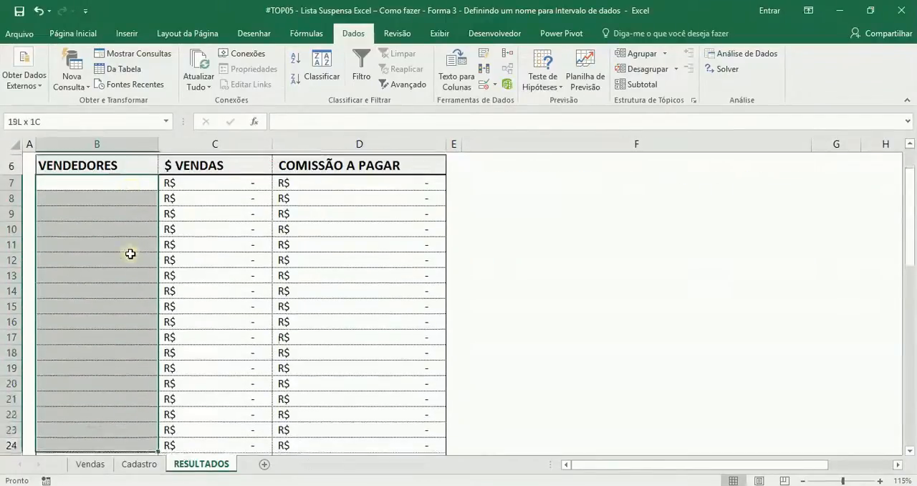
pyautogui.hotkey('shift', 'Down')
pyautogui.hotkey('shift', 'Down')
pyautogui.hotkey('shift', 'Down')
pyautogui.hotkey('shift', 'Down')
pyautogui.hotkey('shift', 'Down')
pyautogui.hotkey('shift', 'Down')
pyautogui.hotkey('shift', 'Down')
pyautogui.hotkey('shift', 'Down')
pyautogui.hotkey('shift', 'Down')
pyautogui.hotkey('shift', 'Down')
pyautogui.hotkey('shift', 'Down')
pyautogui.hotkey('shift', 'Down')
pyautogui.hotkey('shift', 'Down')
pyautogui.hotkey('shift', 'Down')
pyautogui.hotkey('shift', 'Down')
pyautogui.hotkey('shift', 'Down')
pyautogui.hotkey('shift', 'Down')
pyautogui.hotkey('shift', 'Down')
pyautogui.hotkey('shift', 'Down')
pyautogui.hotkey('shift', 'Down')
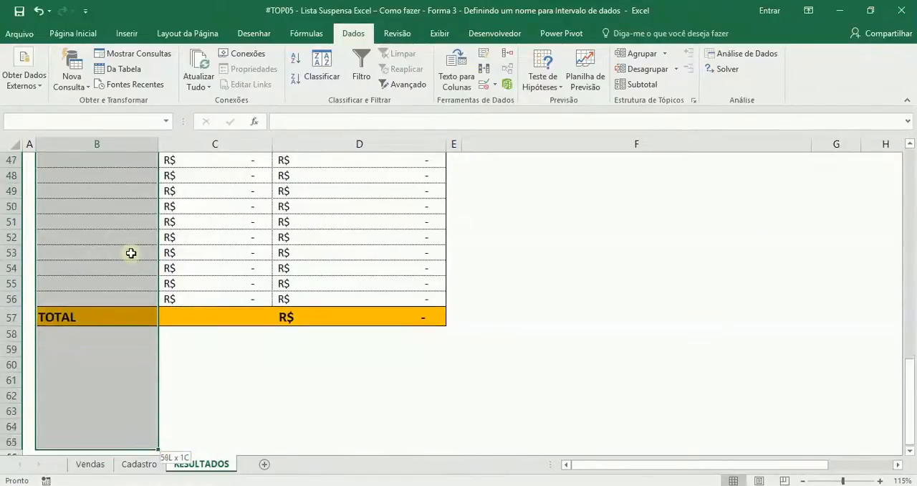
pyautogui.hotkey('shift', 'Up')
pyautogui.hotkey('shift', 'Up')
pyautogui.hotkey('shift', 'Up')
pyautogui.hotkey('shift', 'Up')
pyautogui.hotkey('shift', 'Up')
pyautogui.hotkey('shift', 'Up')
pyautogui.hotkey('shift', 'Up')
pyautogui.hotkey('shift', 'Up')
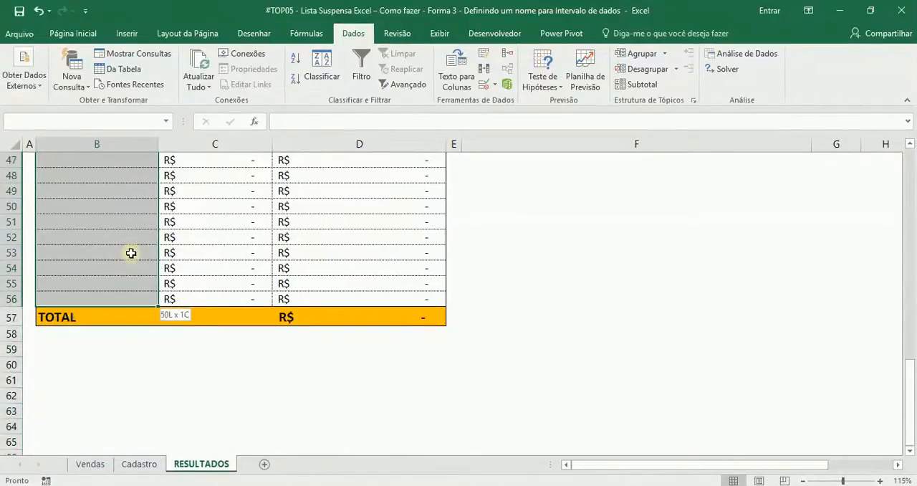
pyautogui.scroll(15, 131, 253)
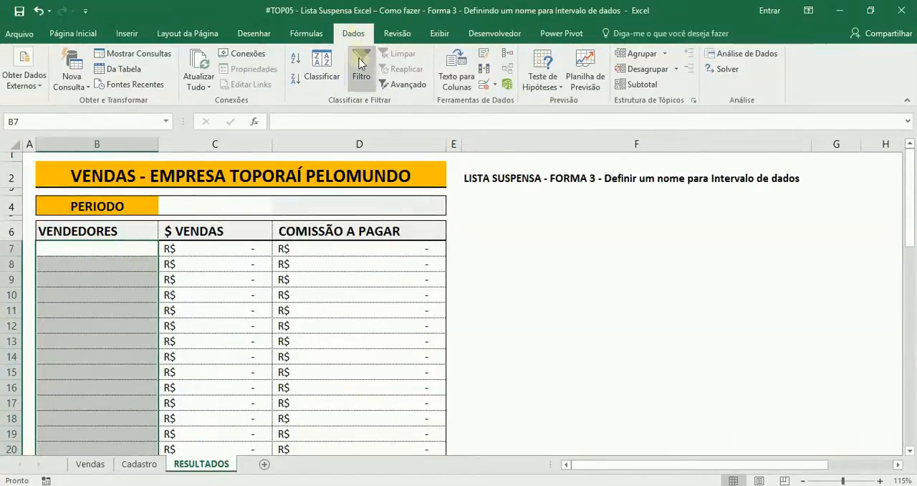
pyautogui.click(491, 83)
pyautogui.click(482, 214)
pyautogui.click(468, 221)
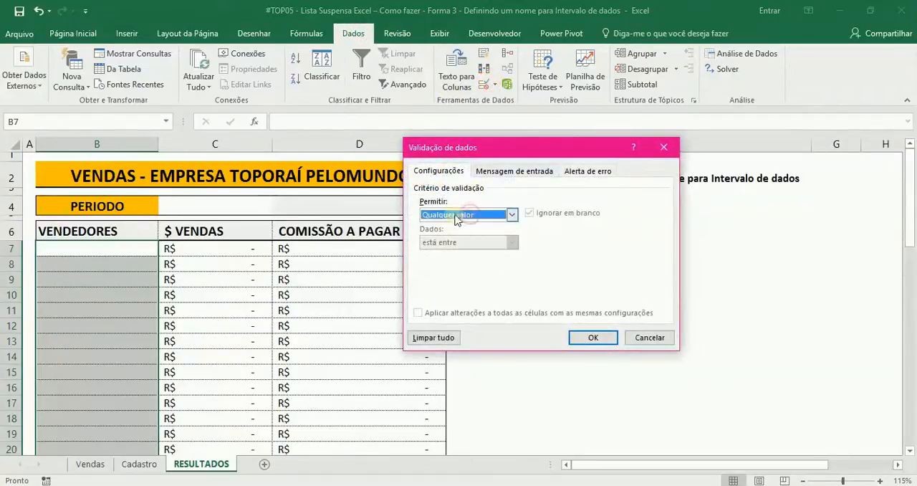
pyautogui.click(456, 217)
pyautogui.click(460, 258)
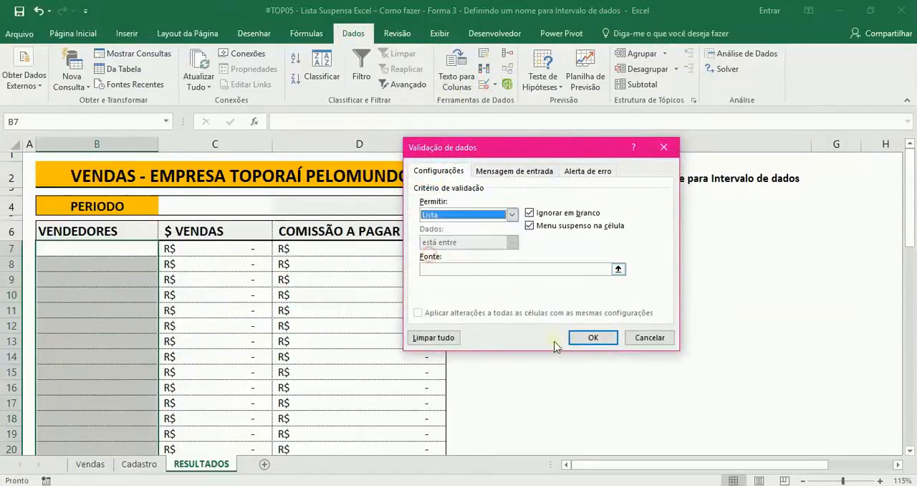
pyautogui.click(528, 270)
pyautogui.write('=vendedores')
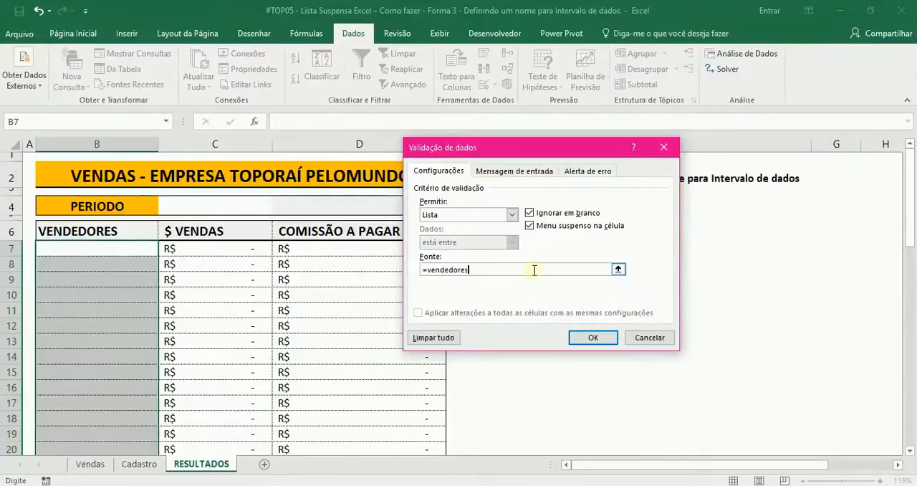
pyautogui.click(593, 338)
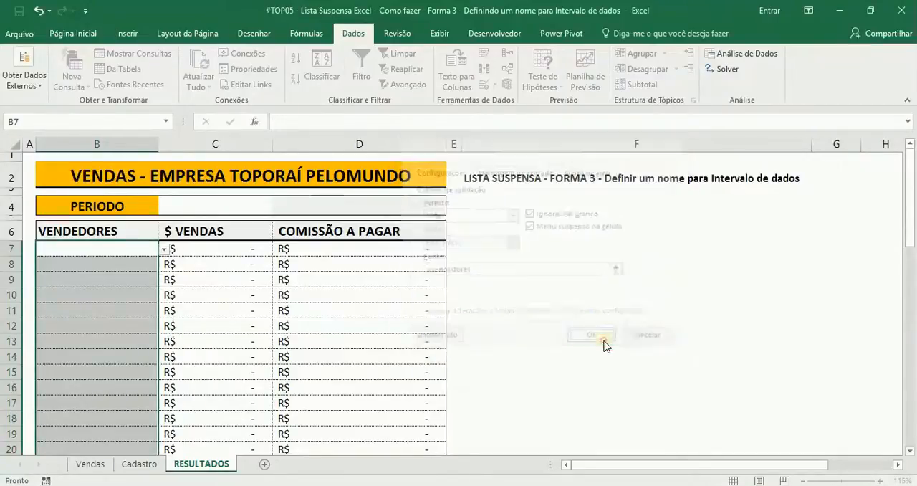
# Compare the end of the seller drop-down in B7 with the last entry of the partner list on the Cadastro sheet.
pyautogui.click(123, 248)
pyautogui.click(163, 248)
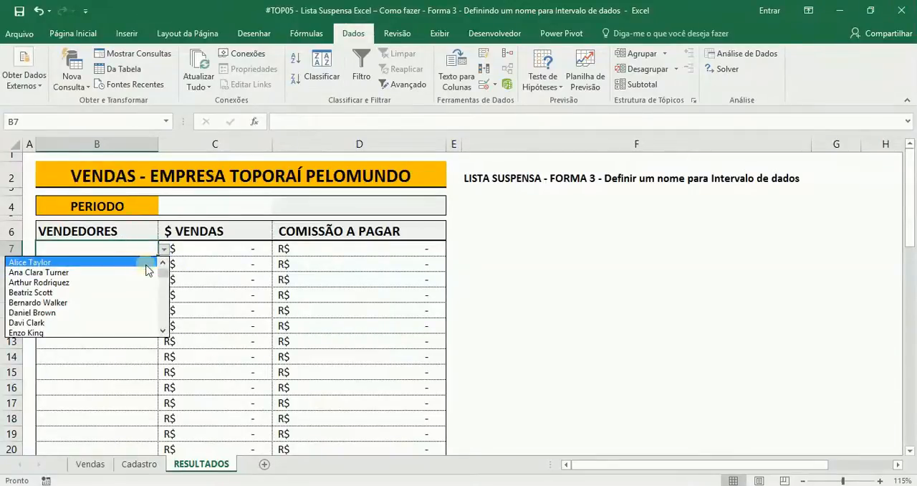
pyautogui.moveTo(164, 278); pyautogui.dragTo(164, 322)
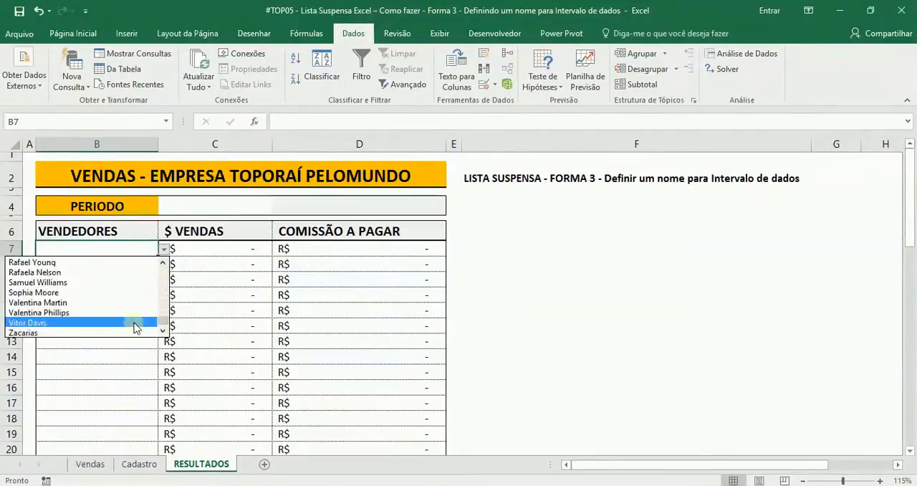
pyautogui.click(125, 465)
pyautogui.scroll(-6, 86, 358)
pyautogui.scroll(6, 94, 301)
pyautogui.scroll(-17, 86, 293)
pyautogui.scroll(5, 93, 316)
pyautogui.click(99, 362)
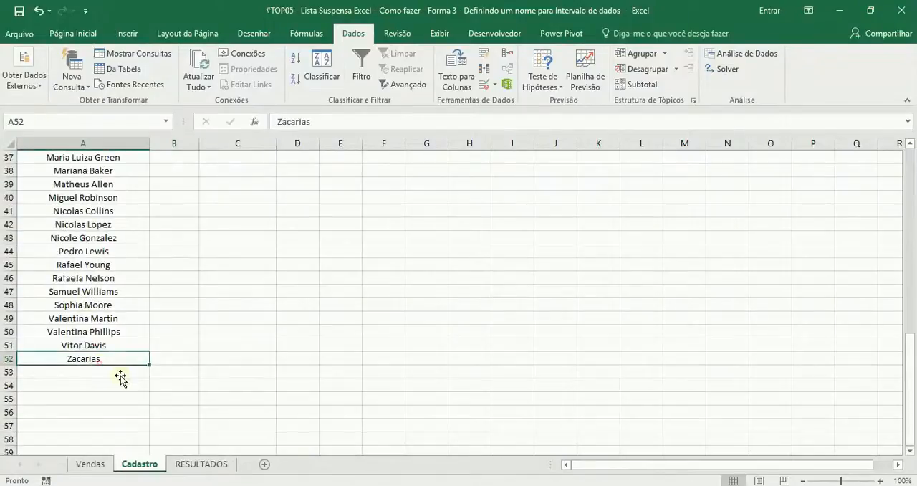
# On the RESULTADOS sheet, choose the first listed seller for B7 and the eighth listed seller for B8.
pyautogui.click(201, 464)
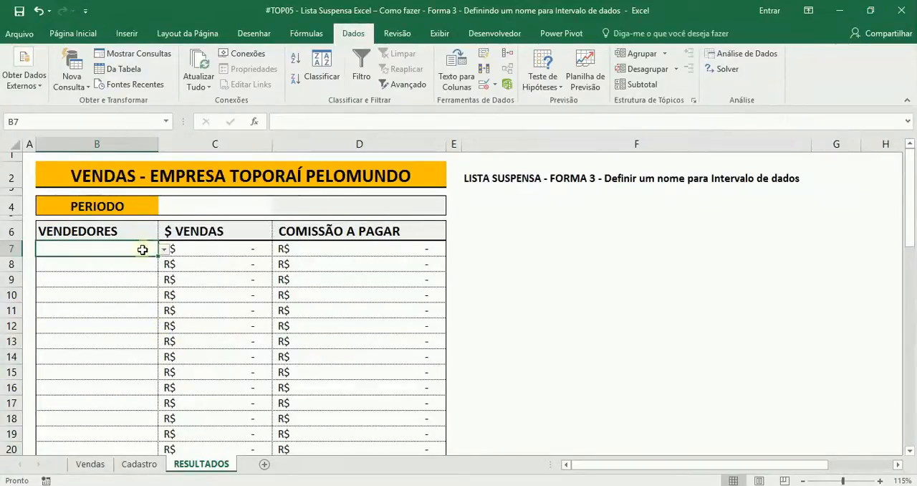
pyautogui.click(164, 248)
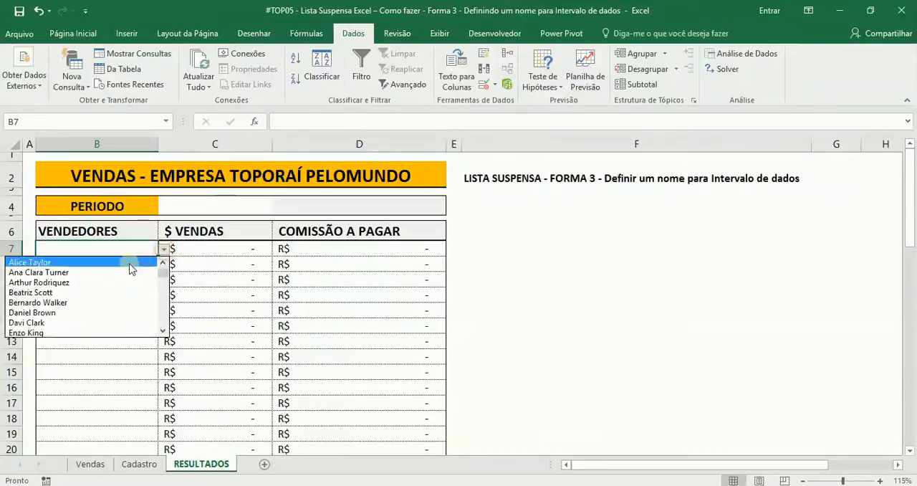
pyautogui.click(119, 263)
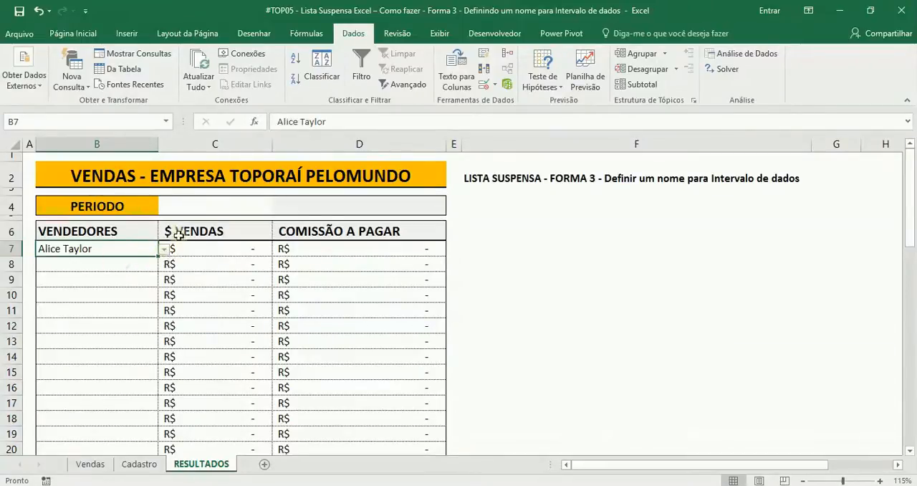
pyautogui.click(139, 266)
pyautogui.click(165, 265)
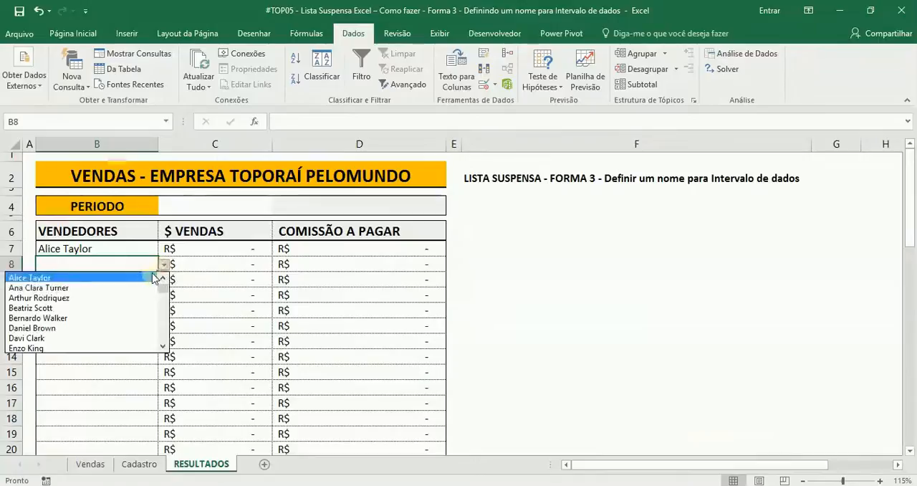
pyautogui.click(164, 349)
pyautogui.click(163, 349)
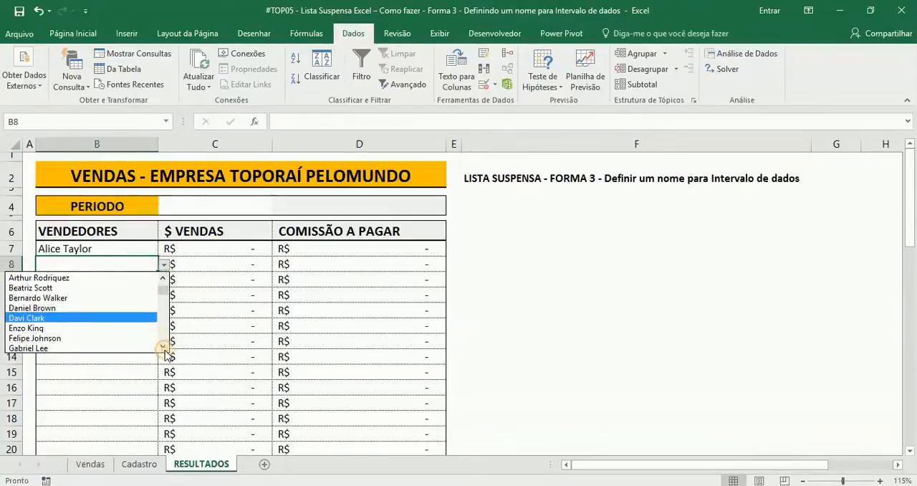
pyautogui.click(95, 328)
# Choose the third listed seller for B9 and the sixth listed seller for B10 from their drop-downs.
pyautogui.click(133, 280)
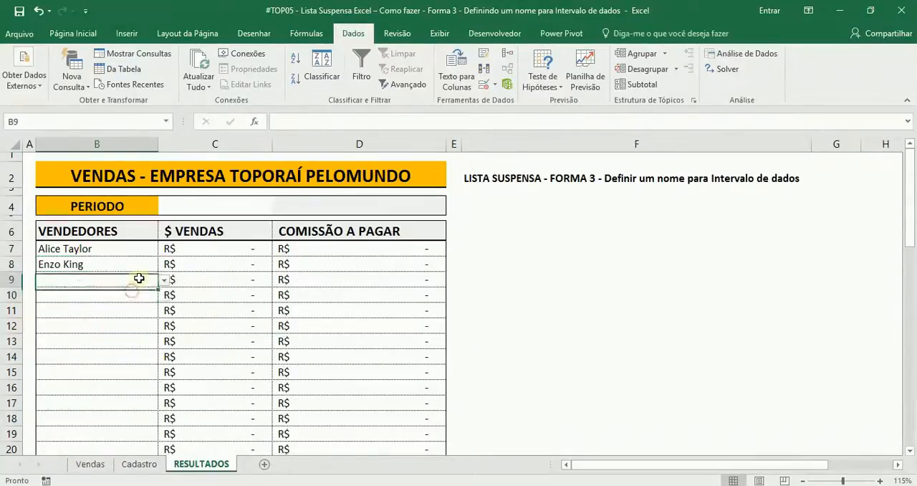
pyautogui.click(164, 279)
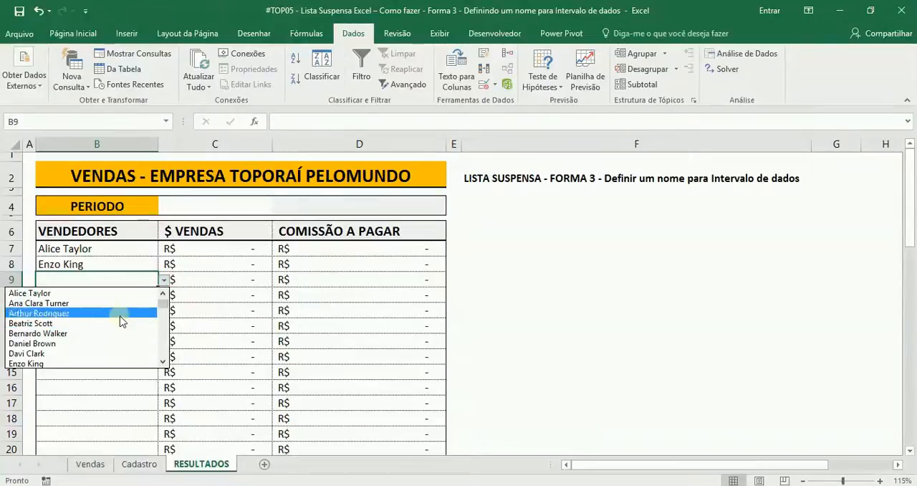
pyautogui.click(122, 313)
pyautogui.click(141, 299)
pyautogui.click(164, 294)
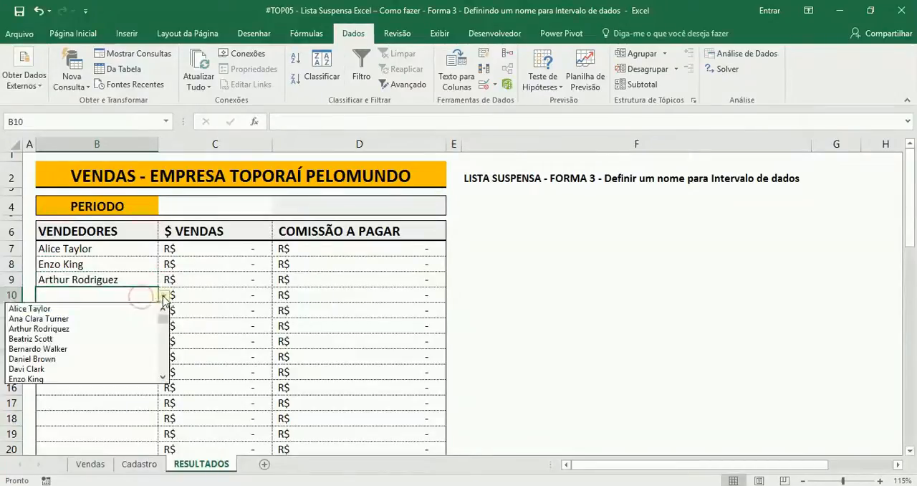
pyautogui.click(127, 359)
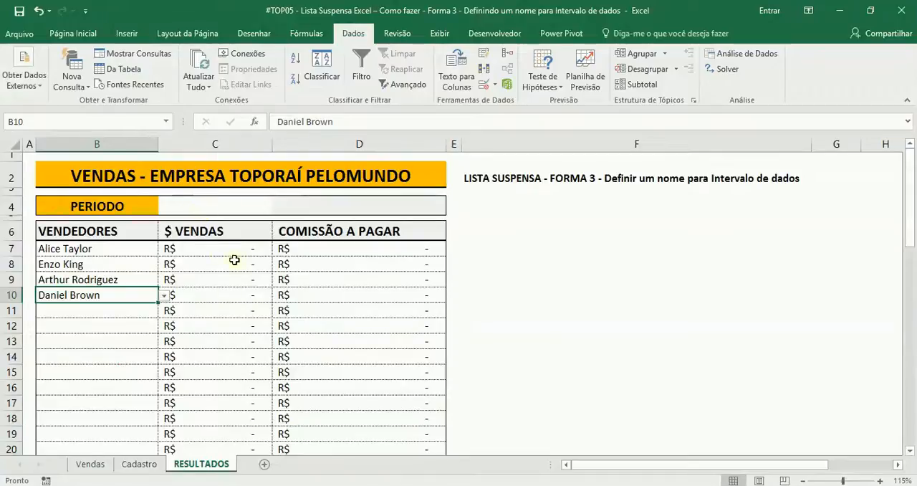
# Look over the sales records on the Vendas sheet, and test period cell C4 on RESULTADOS with janeiro-17, ending on fevereiro-17.
pyautogui.click(91, 463)
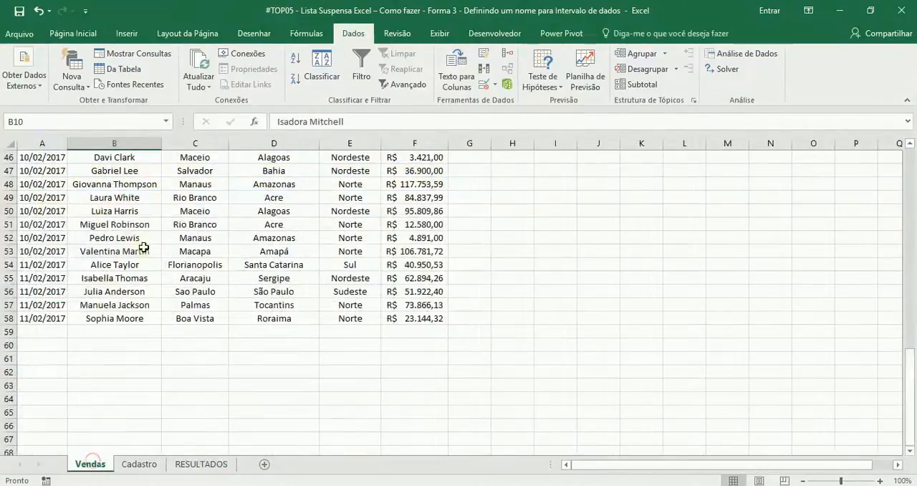
pyautogui.scroll(15, 91, 229)
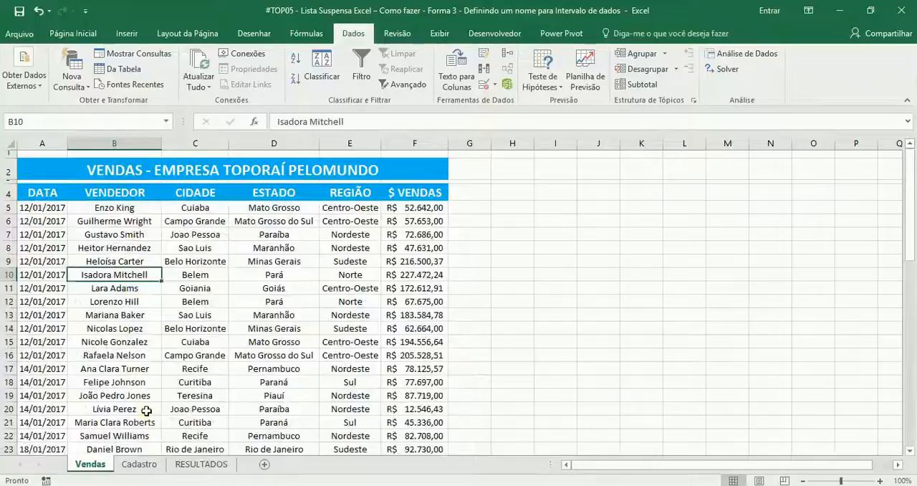
pyautogui.click(200, 464)
pyautogui.click(250, 209)
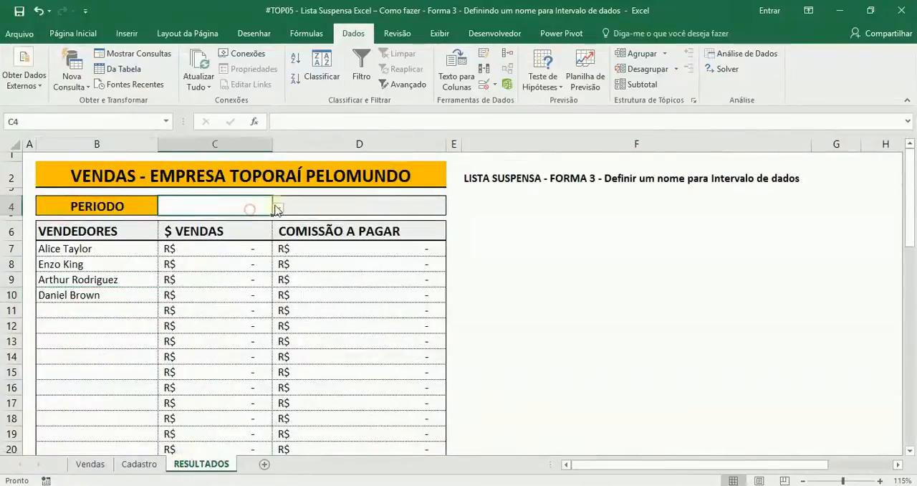
pyautogui.click(279, 209)
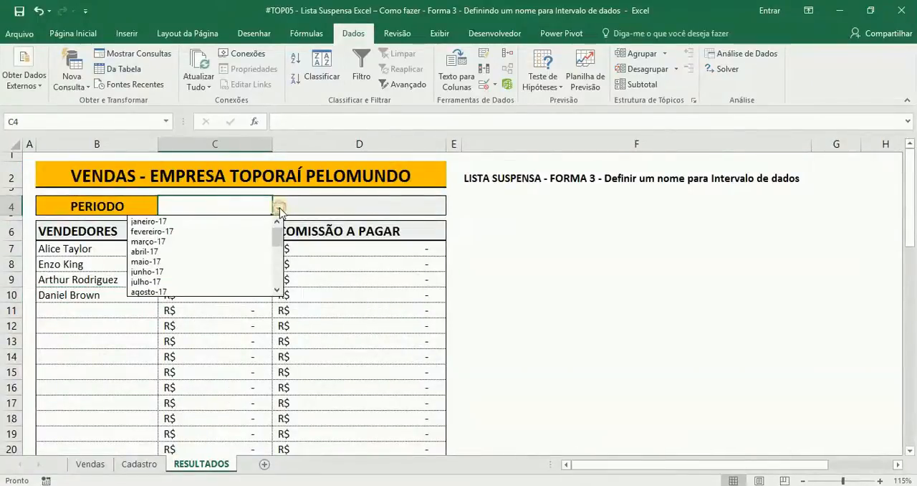
pyautogui.click(216, 221)
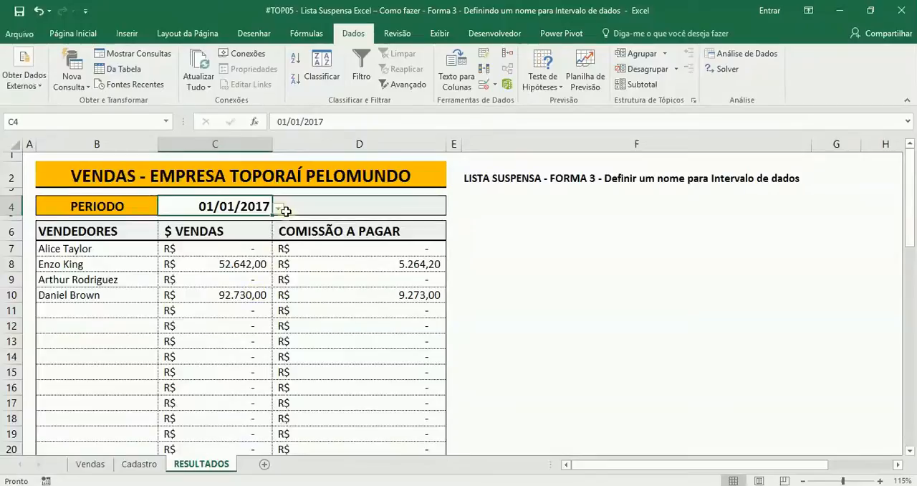
pyautogui.click(278, 207)
pyautogui.click(222, 233)
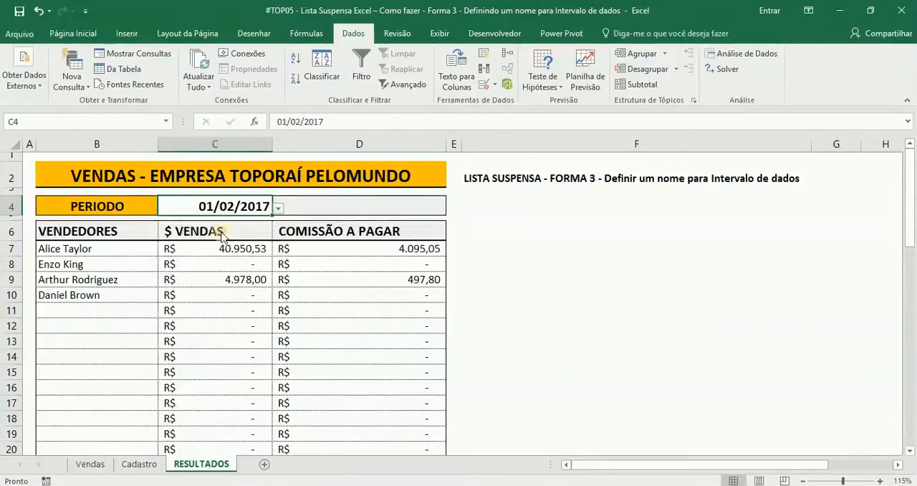